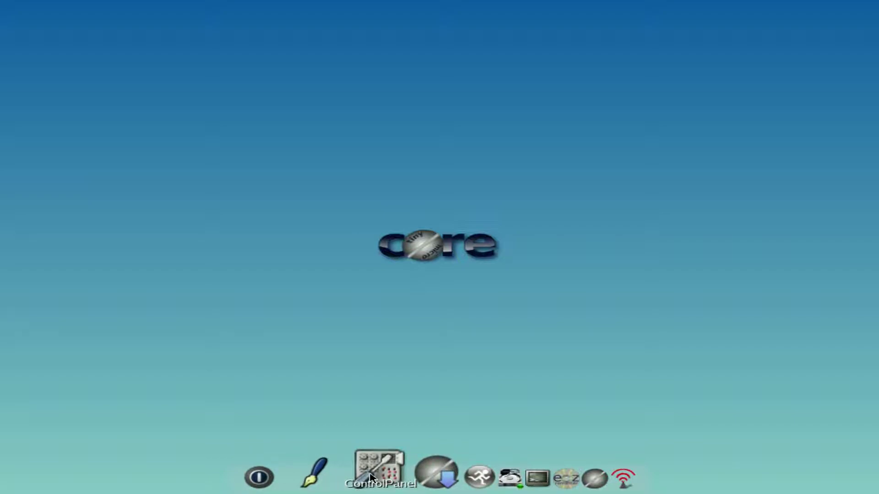
Page through the screen resolution list from the Control Panel, then close it unchanged
{"action": "left_click", "coordinate": [371, 478]}
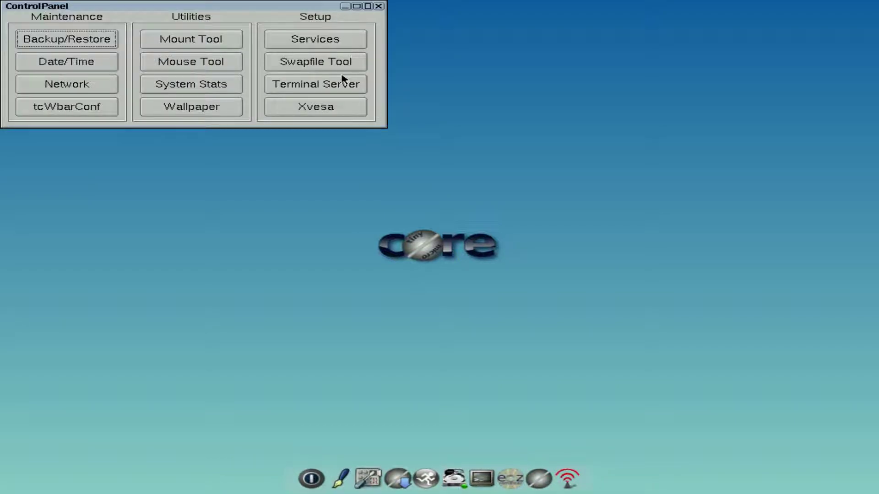
{"action": "left_click", "coordinate": [309, 108]}
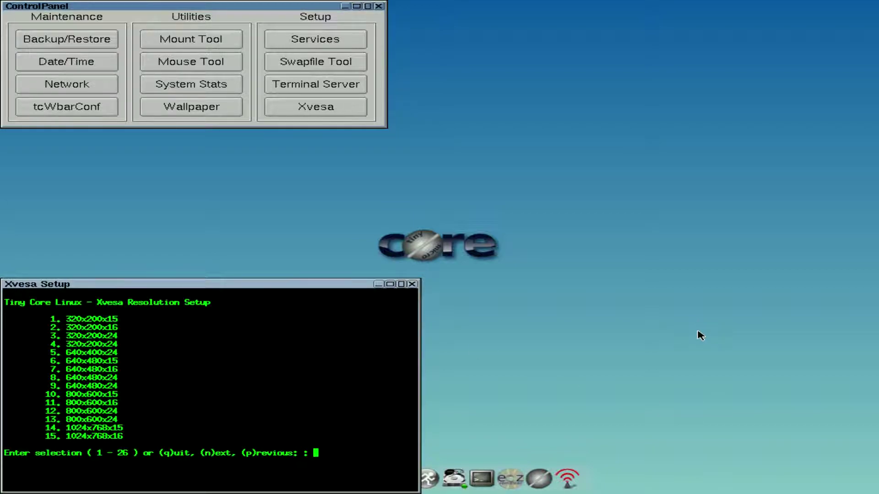
{"action": "type", "text": "n"}
{"action": "key", "text": "Return"}
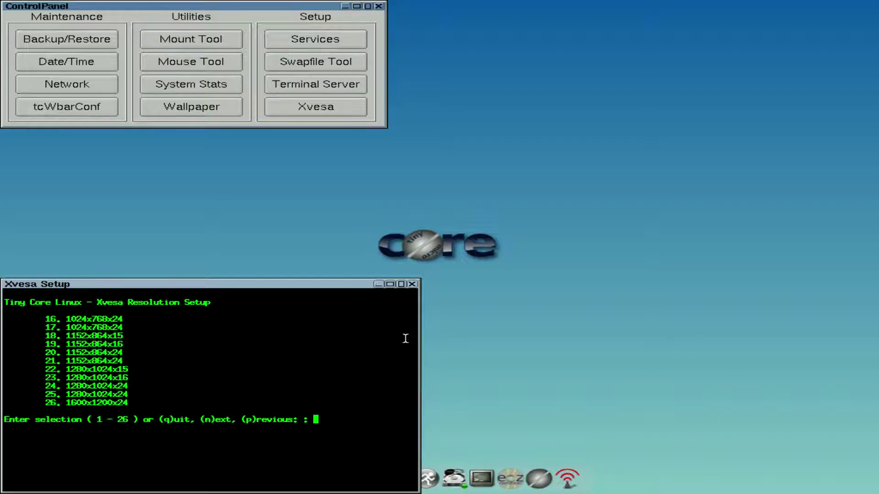
{"action": "left_click", "coordinate": [412, 284]}
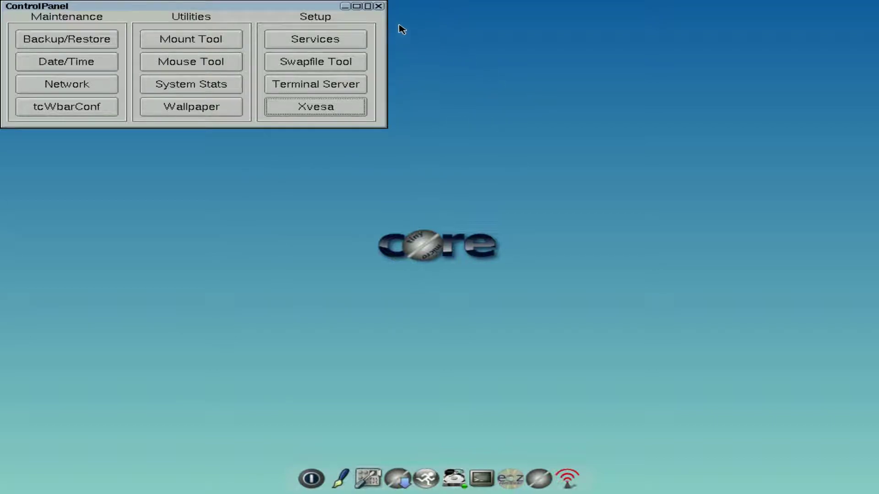
{"action": "left_click", "coordinate": [378, 6]}
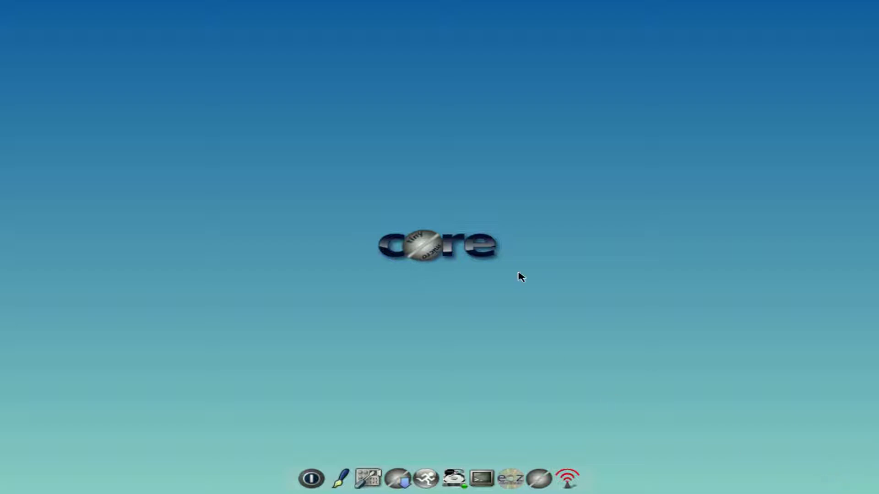
Start the Tiny Core installer as a whole-disk install onto sda
{"action": "left_click", "coordinate": [544, 477]}
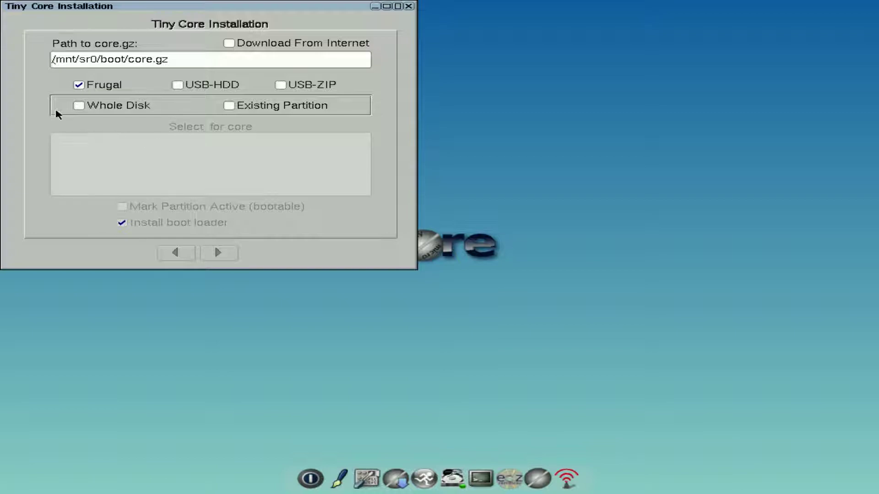
{"action": "left_click", "coordinate": [80, 109]}
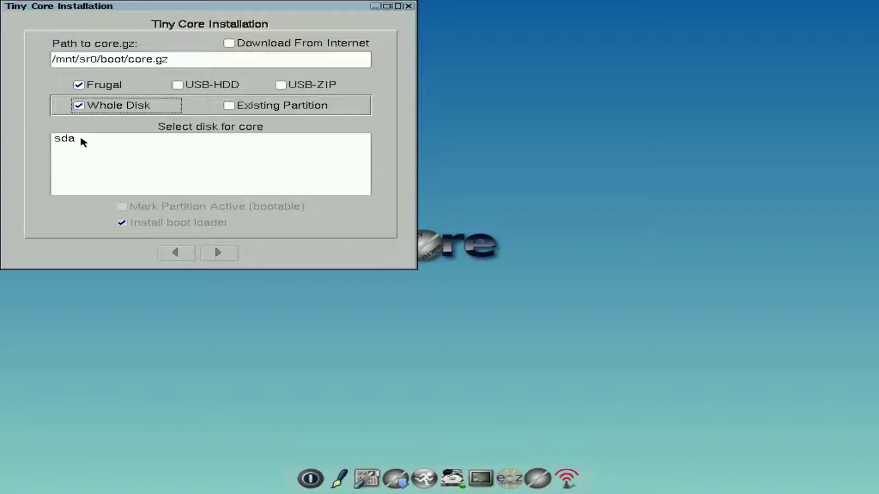
{"action": "left_click", "coordinate": [83, 140]}
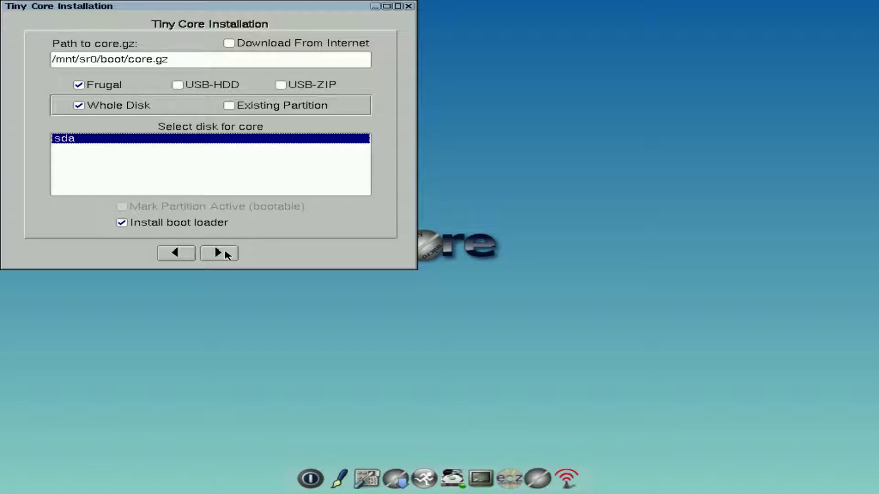
Keep ext4 as the format and scroll through the Boot Options Reference List
{"action": "left_click", "coordinate": [227, 255]}
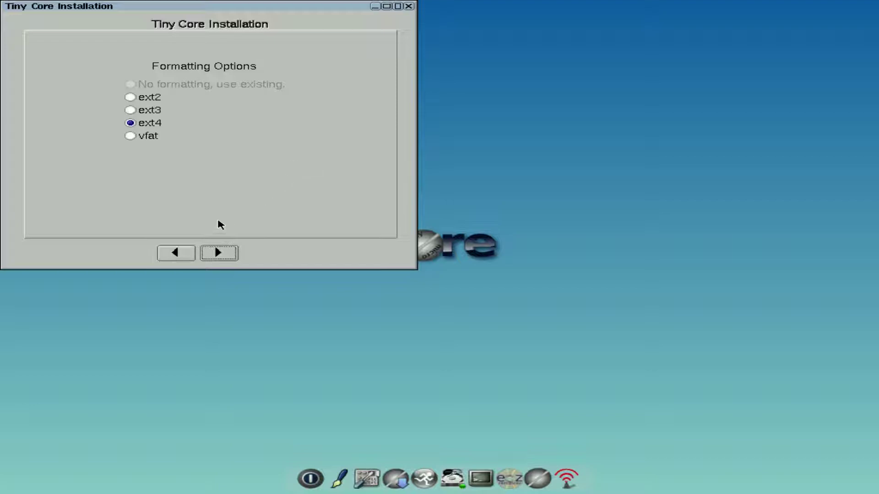
{"action": "left_click", "coordinate": [220, 252]}
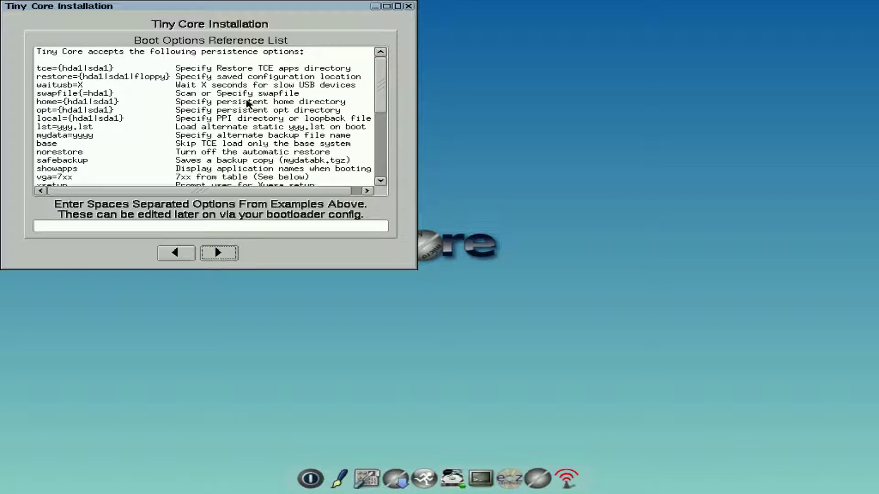
{"action": "scroll", "coordinate": [255, 100], "scroll_direction": "down", "scroll_amount": 3}
{"action": "scroll", "coordinate": [254, 100], "scroll_direction": "down", "scroll_amount": 5}
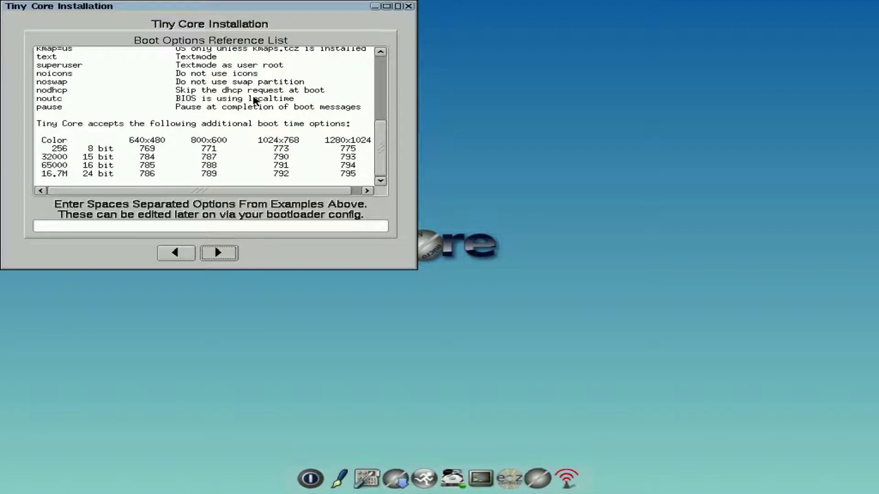
{"action": "scroll", "coordinate": [363, 134], "scroll_direction": "up", "scroll_amount": 6}
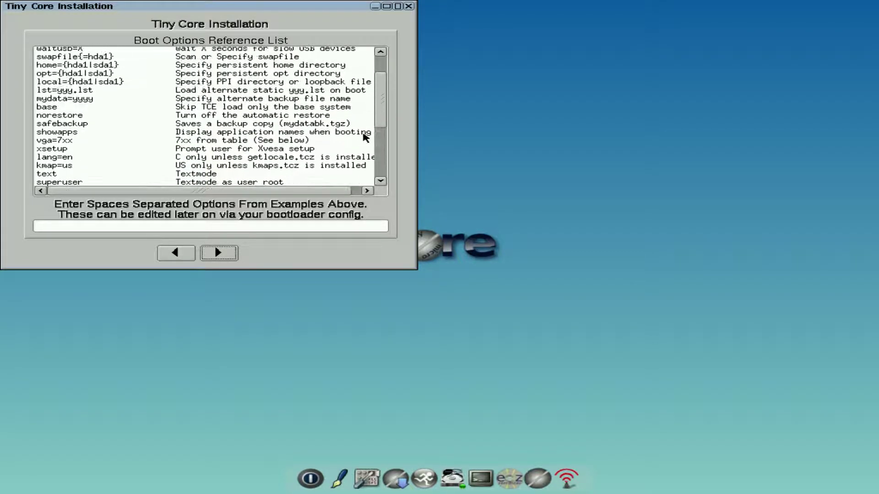
{"action": "scroll", "coordinate": [365, 138], "scroll_direction": "up", "scroll_amount": 2}
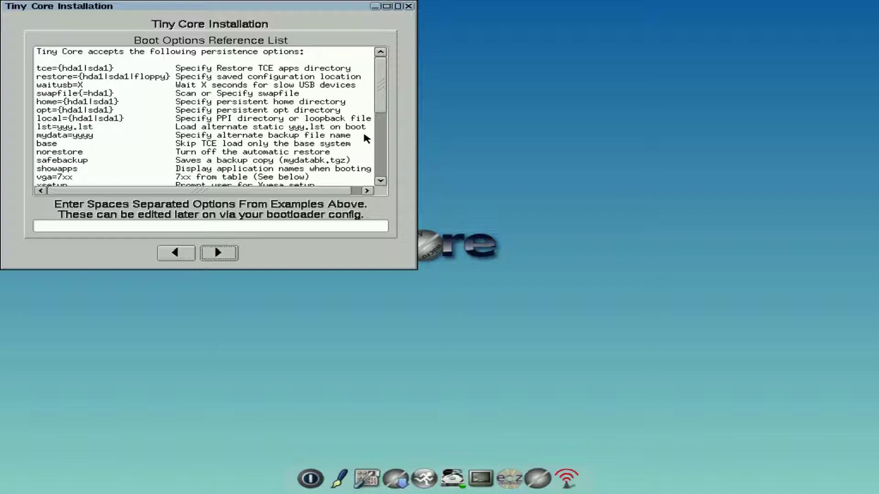
Add Wifi Support, Wireless Firmware, ndiswrapper and Remaster Tool, then go to the review page
{"action": "left_click", "coordinate": [232, 261]}
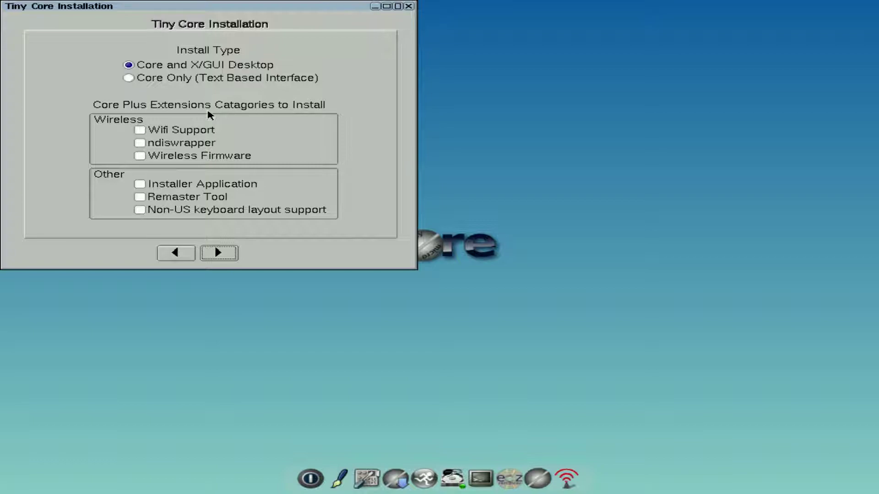
{"action": "left_click", "coordinate": [140, 130]}
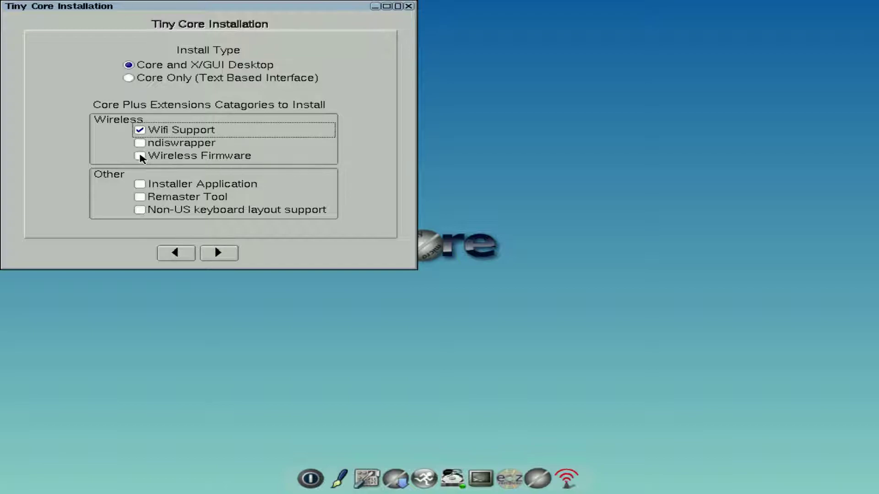
{"action": "left_click", "coordinate": [140, 155]}
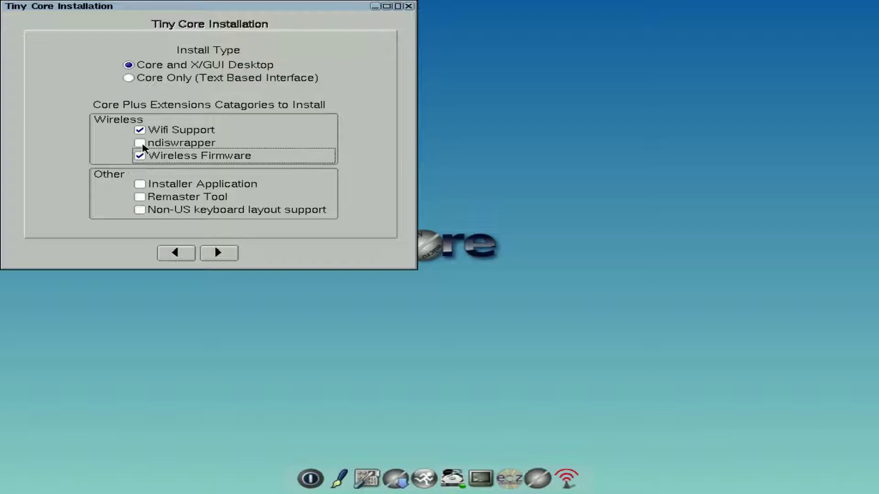
{"action": "left_click", "coordinate": [142, 144]}
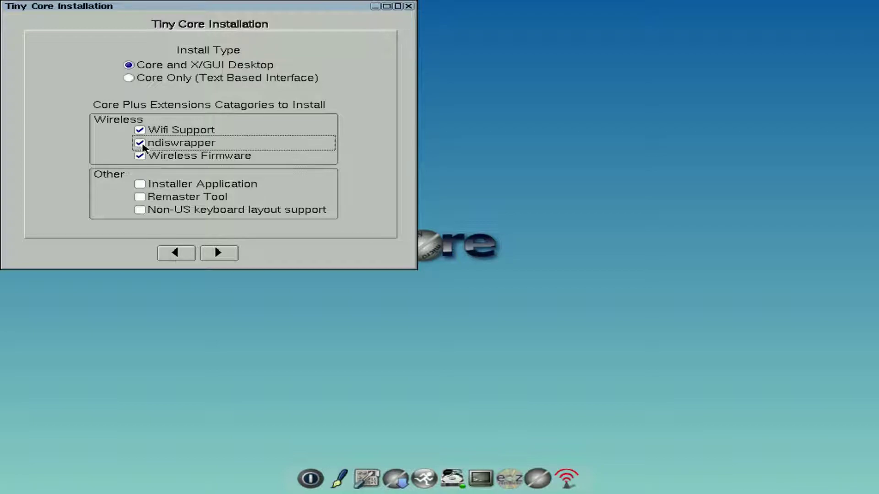
{"action": "left_click", "coordinate": [140, 198]}
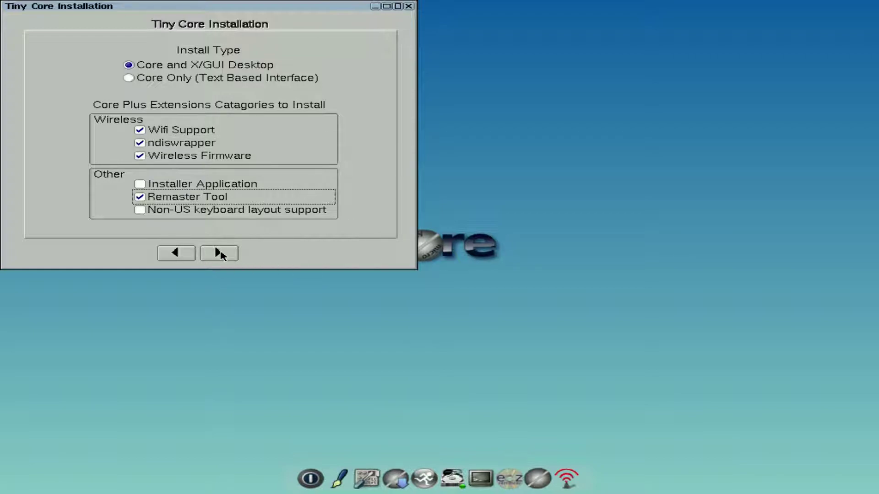
{"action": "left_click", "coordinate": [220, 252]}
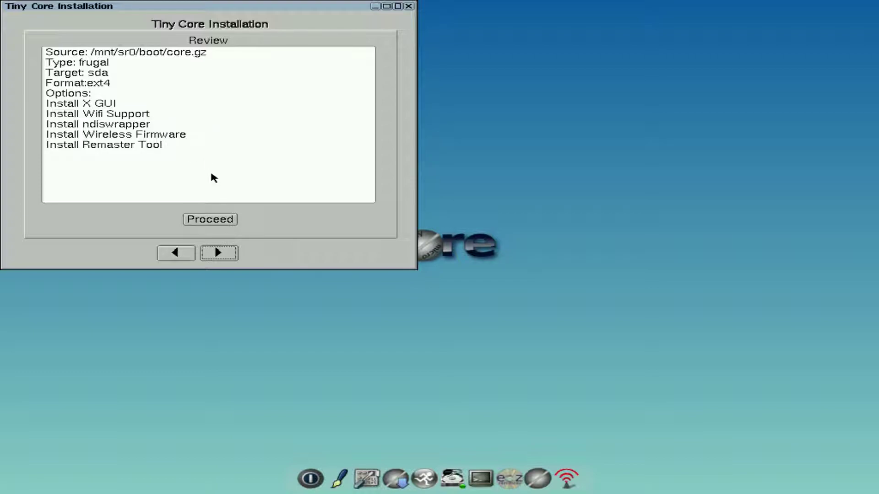
Proceed with installing to sda and close the installer once it reports completion
{"action": "left_click", "coordinate": [219, 221]}
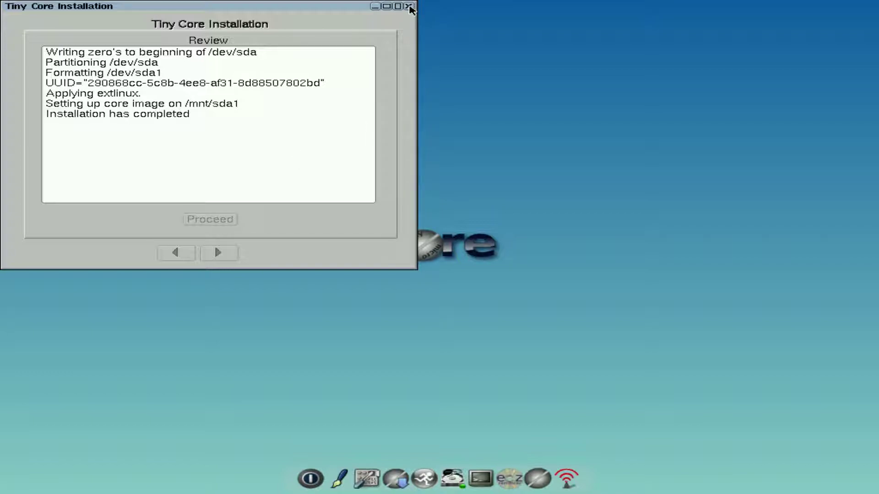
{"action": "left_click", "coordinate": [409, 6]}
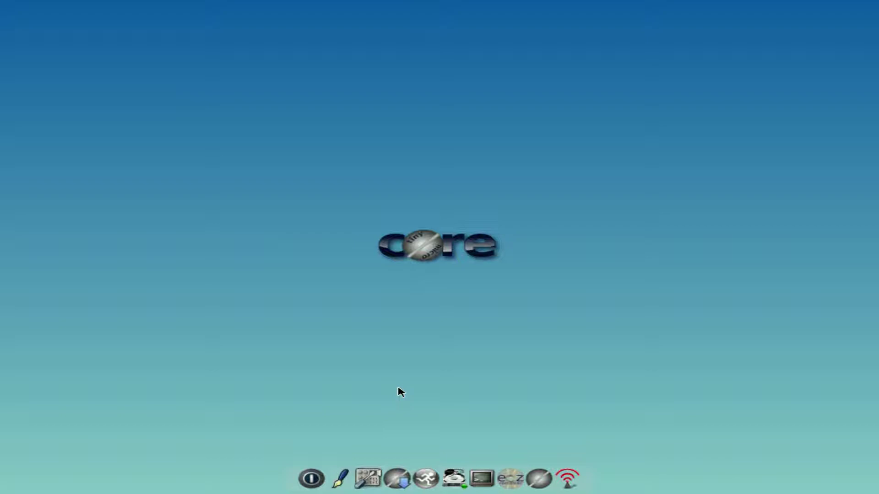
Reboot the machine through the TC Exit Options
{"action": "left_click", "coordinate": [318, 471]}
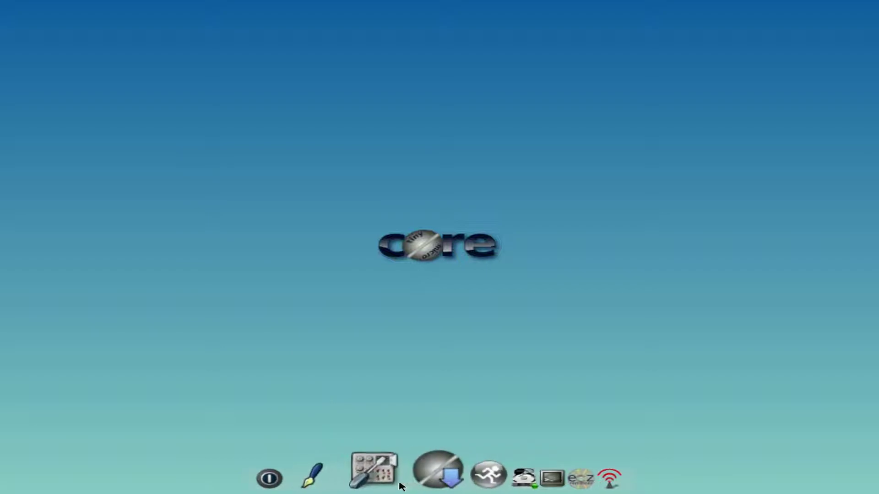
Run Xvesa setup choosing 1600x1200x24 (option 26) and the USB & IMPS/2 Wheel mouse (option 1)
{"action": "left_click", "coordinate": [386, 478]}
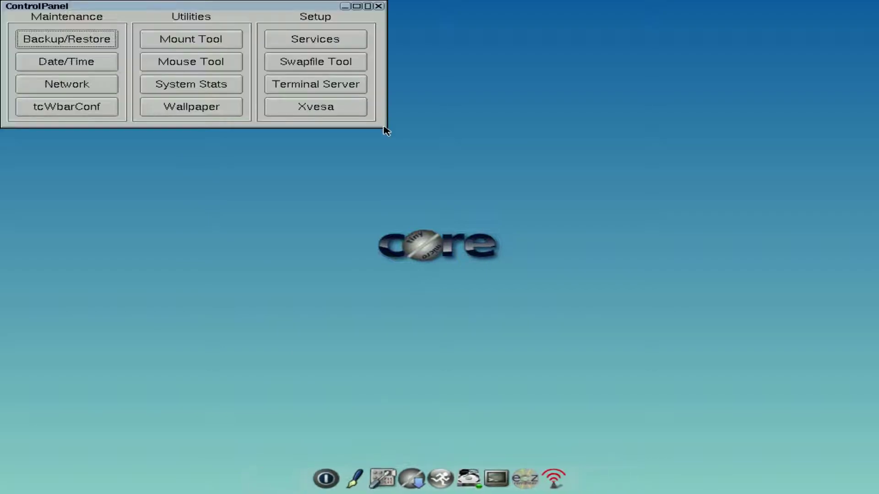
{"action": "left_click", "coordinate": [320, 108]}
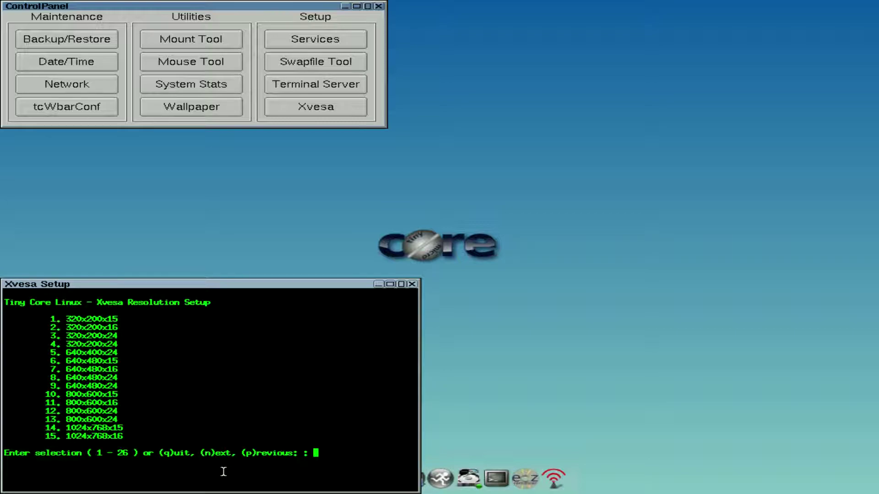
{"action": "type", "text": "n"}
{"action": "key", "text": "Return"}
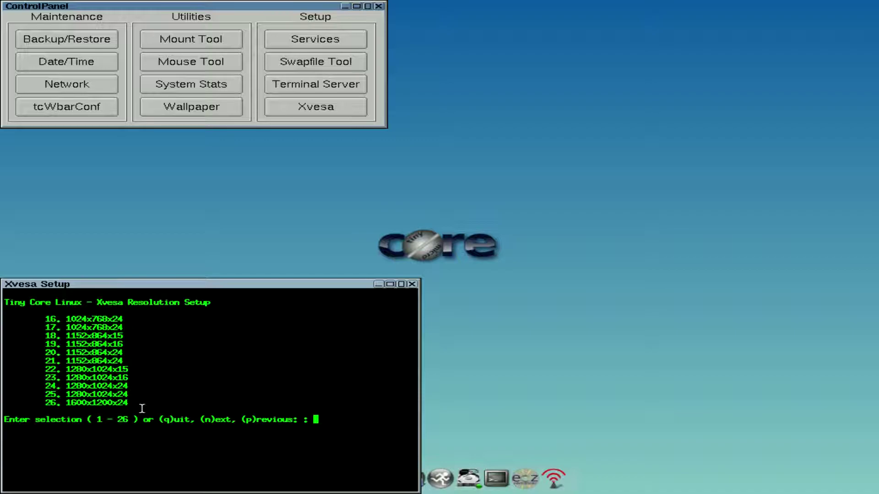
{"action": "type", "text": "26"}
{"action": "key", "text": "Return"}
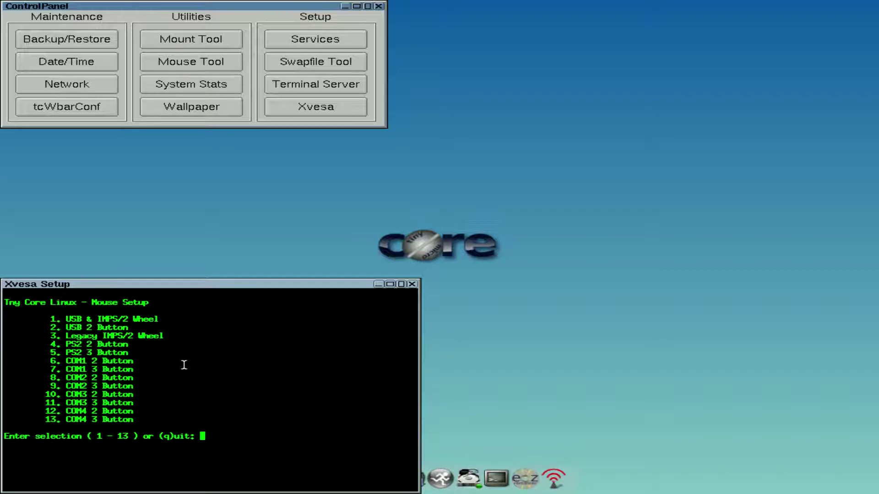
{"action": "type", "text": "1\""}
{"action": "key", "text": "BackSpace"}
{"action": "key", "text": "BackSpace"}
{"action": "key", "text": "Return"}
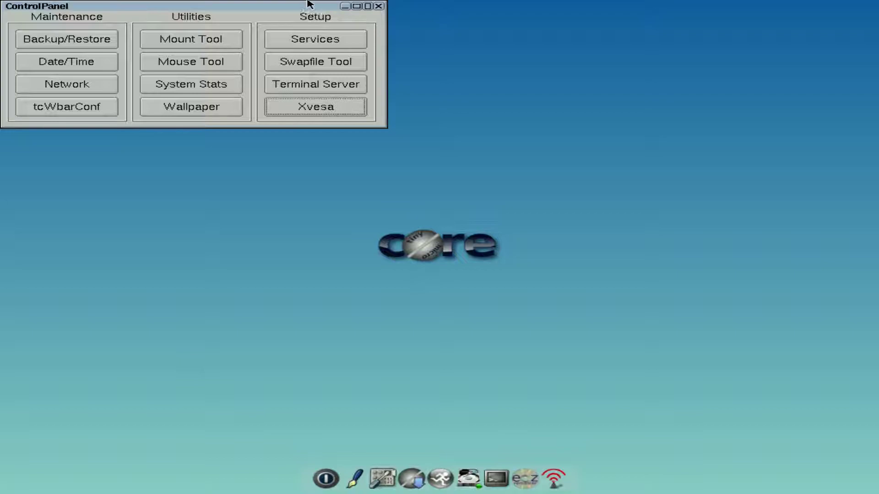
Close the Control Panel and choose Reboot, backing up to sda1/tce
{"action": "left_click", "coordinate": [379, 7]}
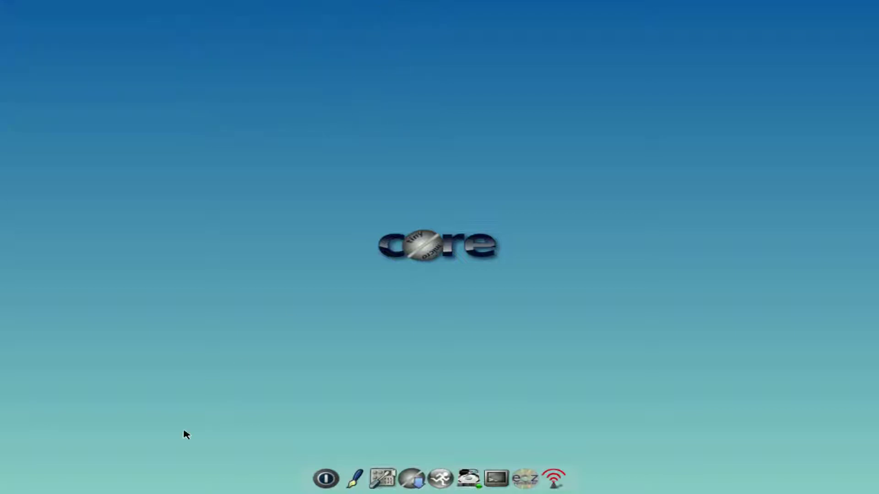
{"action": "left_click", "coordinate": [336, 471]}
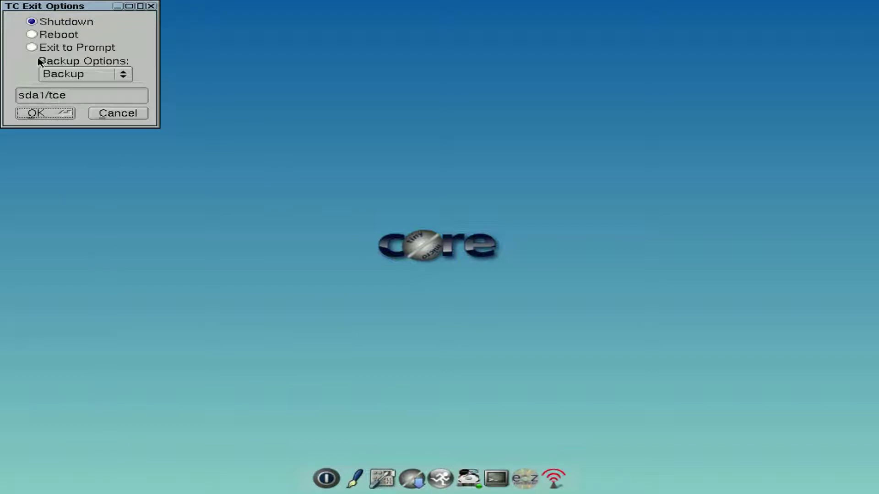
{"action": "left_click", "coordinate": [32, 36]}
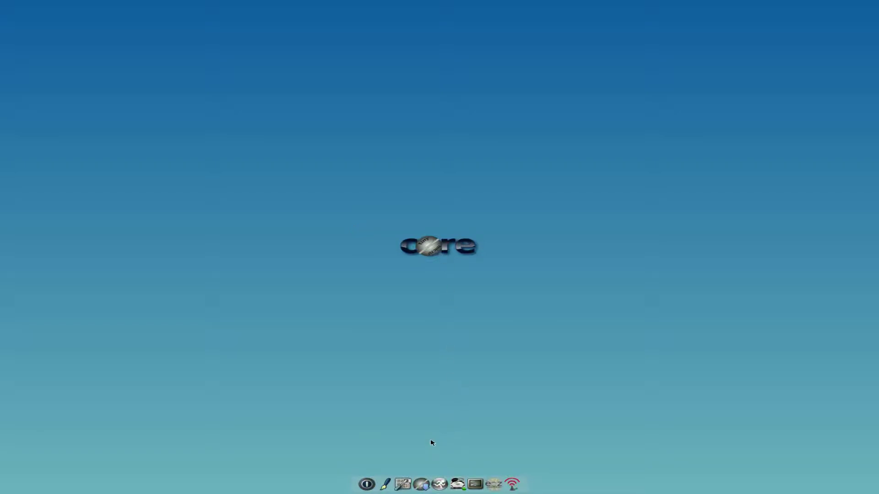
Open Apps and accept repo.tinycorelinux.net as the fastest mirror
{"action": "left_click", "coordinate": [424, 483]}
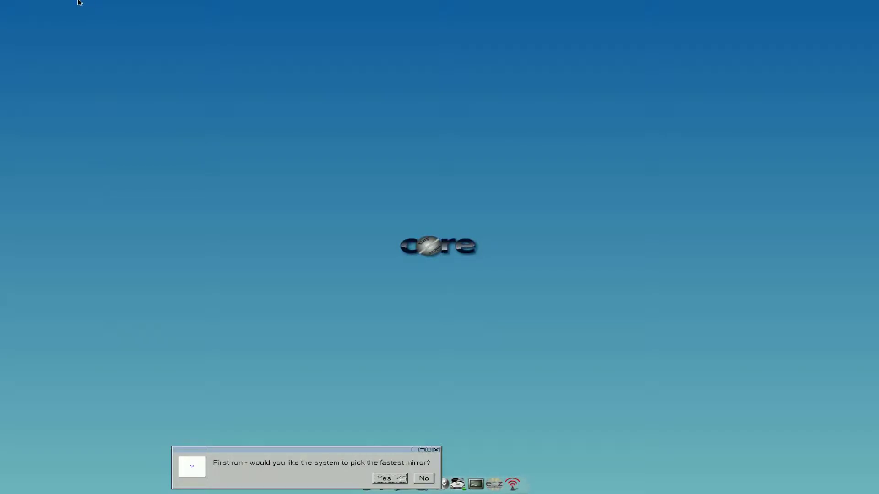
{"action": "left_click", "coordinate": [387, 478]}
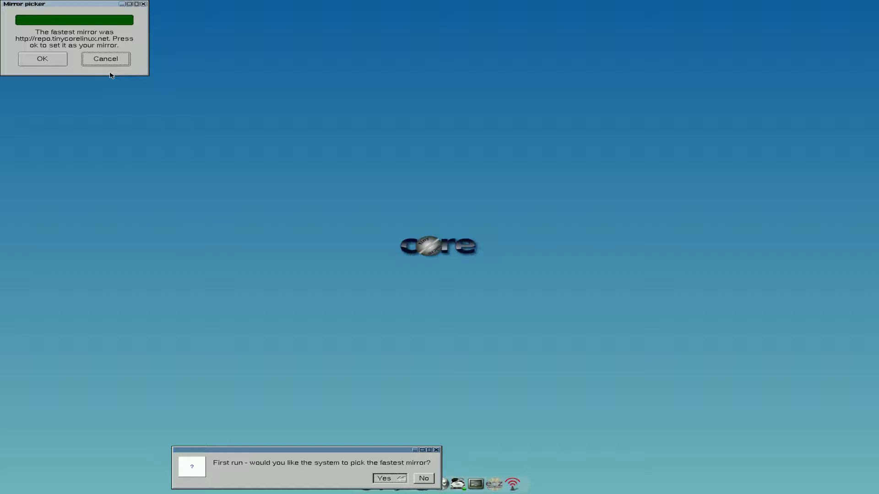
{"action": "left_click", "coordinate": [53, 60]}
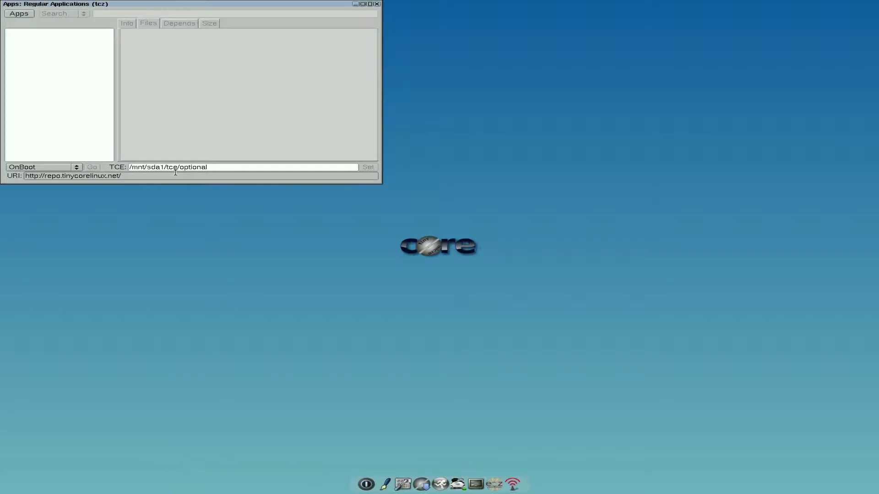
Browse the Cloud (Remote) extension list and select ace-of-penguins.tcz
{"action": "left_click", "coordinate": [23, 14]}
{"action": "mouse_move", "coordinate": [27, 25]}
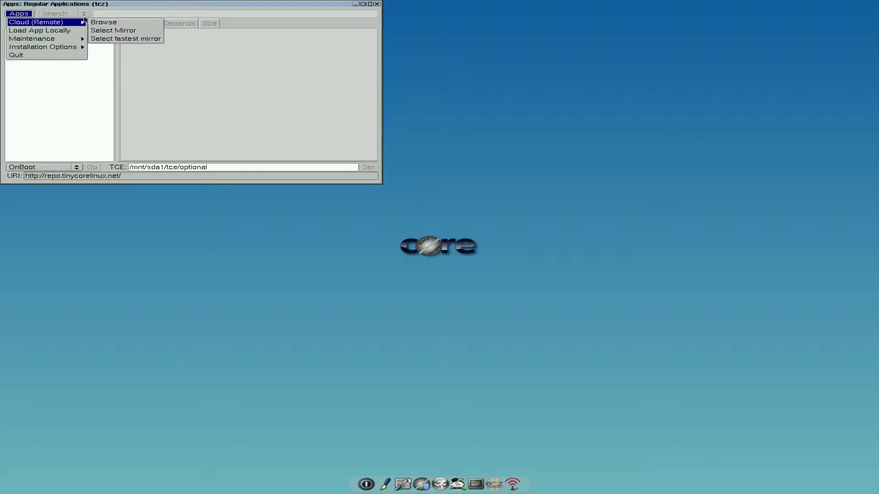
{"action": "left_click", "coordinate": [99, 23]}
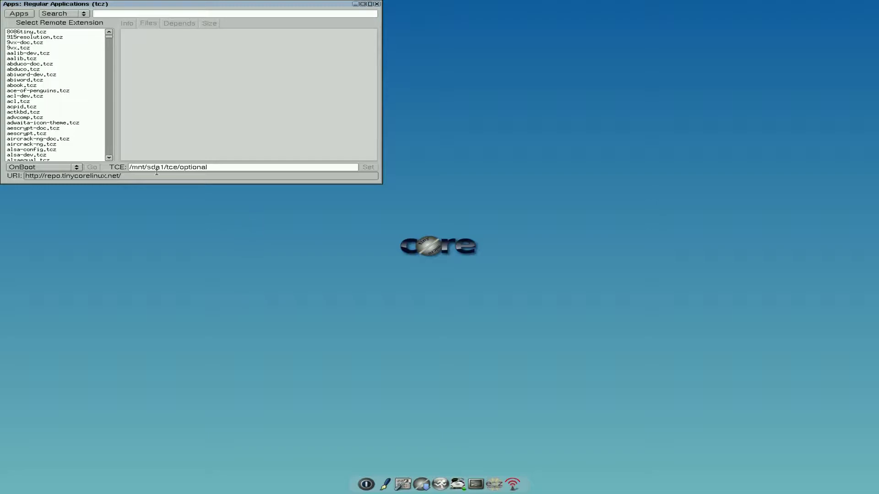
{"action": "scroll", "coordinate": [71, 107], "scroll_direction": "down", "scroll_amount": 1}
{"action": "scroll", "coordinate": [71, 108], "scroll_direction": "up", "scroll_amount": 1}
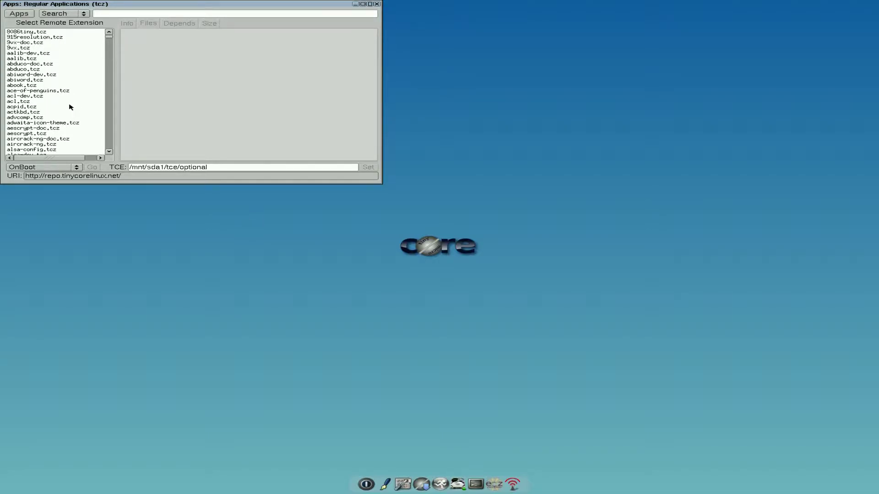
{"action": "scroll", "coordinate": [71, 107], "scroll_direction": "down", "scroll_amount": 1}
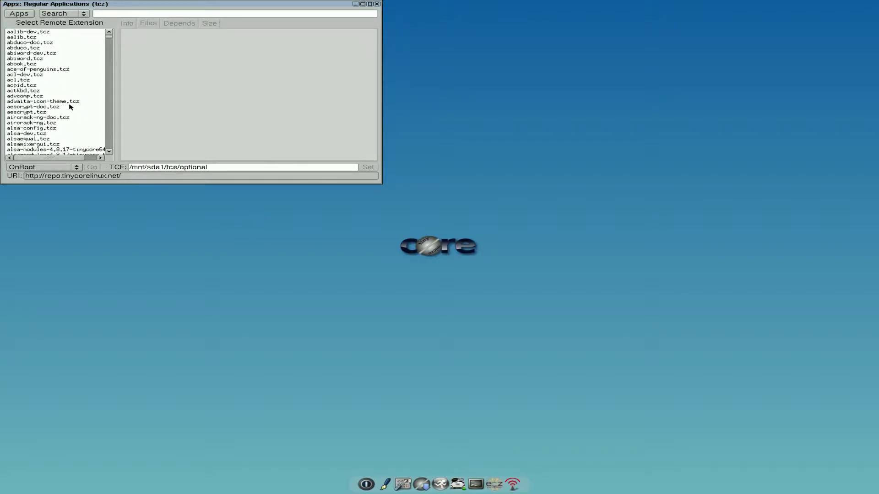
{"action": "scroll", "coordinate": [77, 113], "scroll_direction": "down", "scroll_amount": 1}
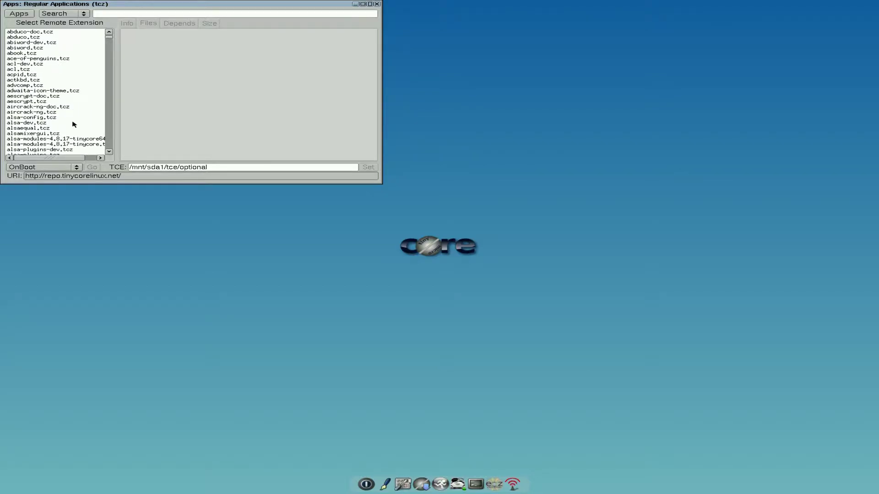
{"action": "scroll", "coordinate": [42, 126], "scroll_direction": "up", "scroll_amount": 1}
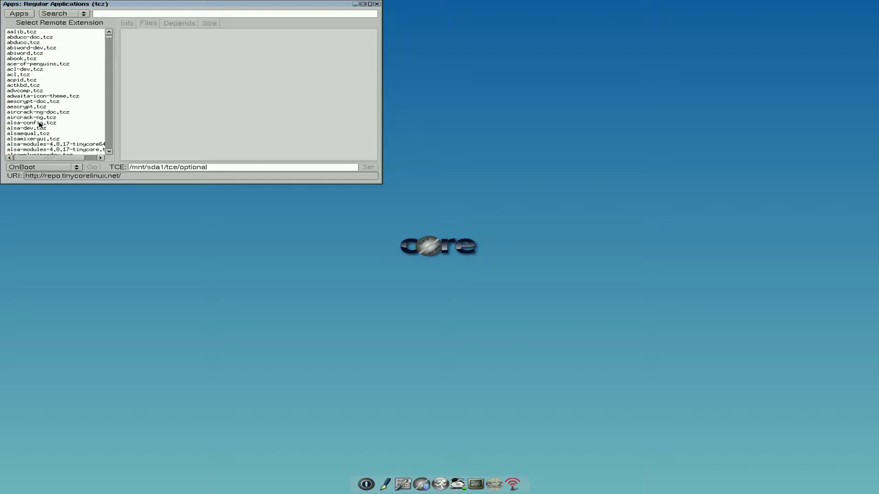
{"action": "scroll", "coordinate": [49, 124], "scroll_direction": "up", "scroll_amount": 2}
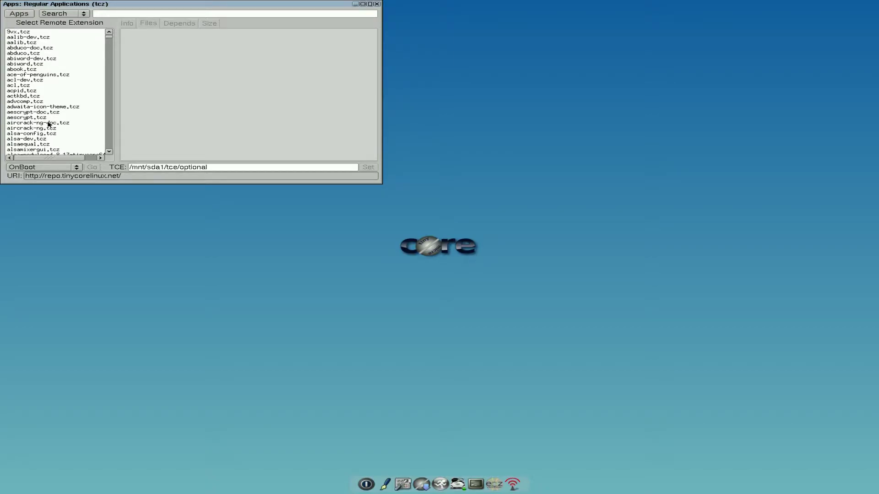
{"action": "left_click", "coordinate": [45, 75]}
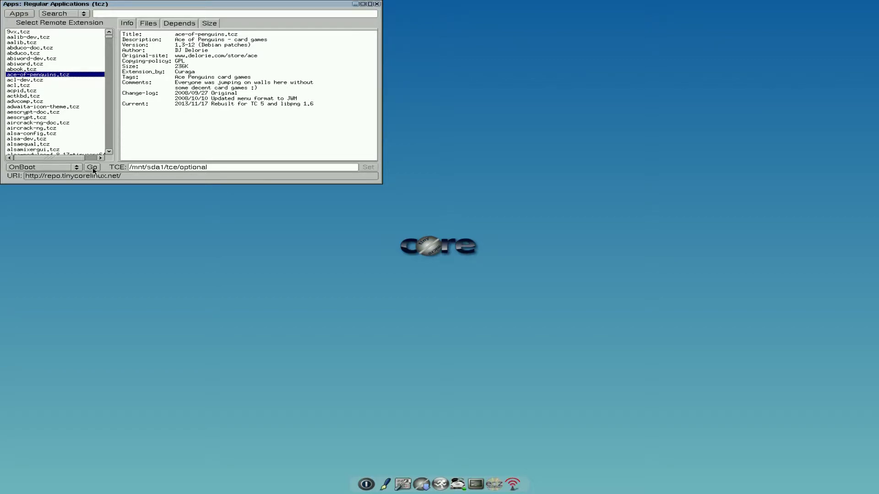
Install ace-of-penguins with the OnBoot mode, then close the Apps window
{"action": "left_click", "coordinate": [75, 169]}
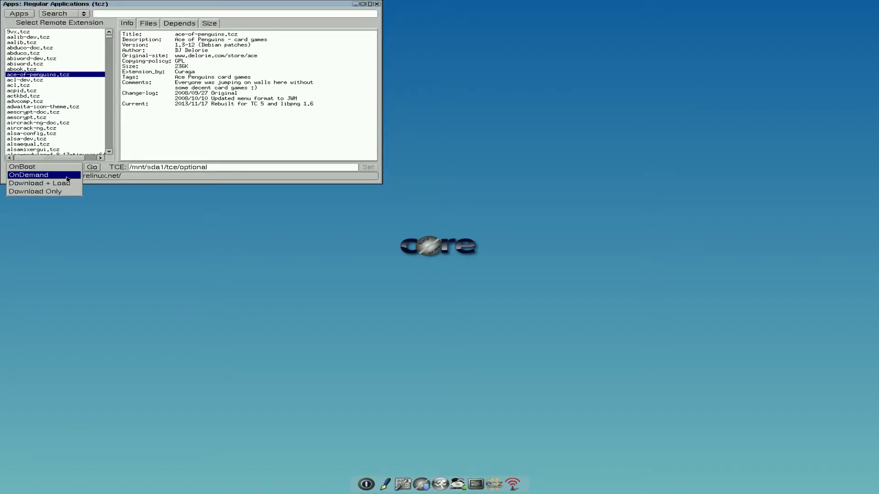
{"action": "left_click", "coordinate": [64, 170]}
{"action": "left_click", "coordinate": [91, 168]}
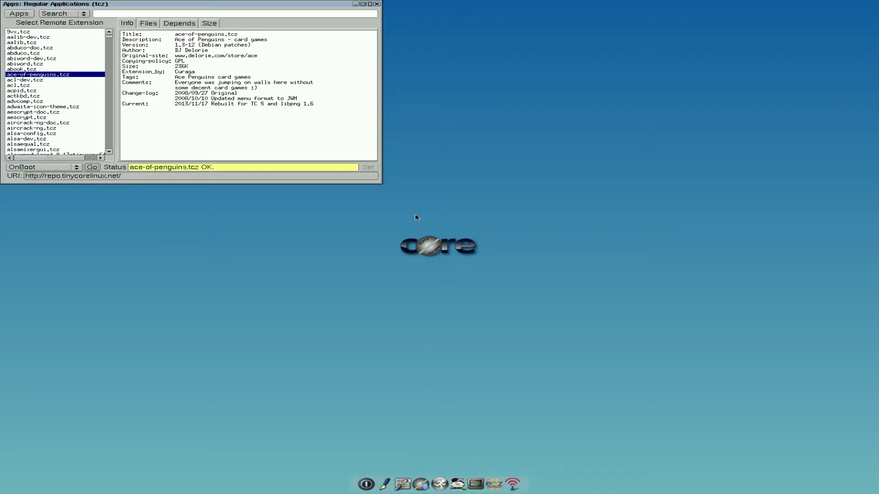
{"action": "left_click", "coordinate": [377, 4]}
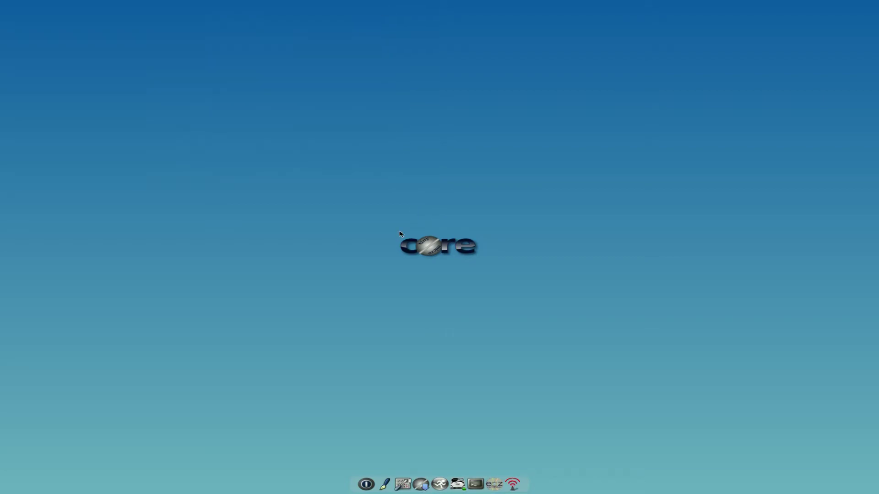